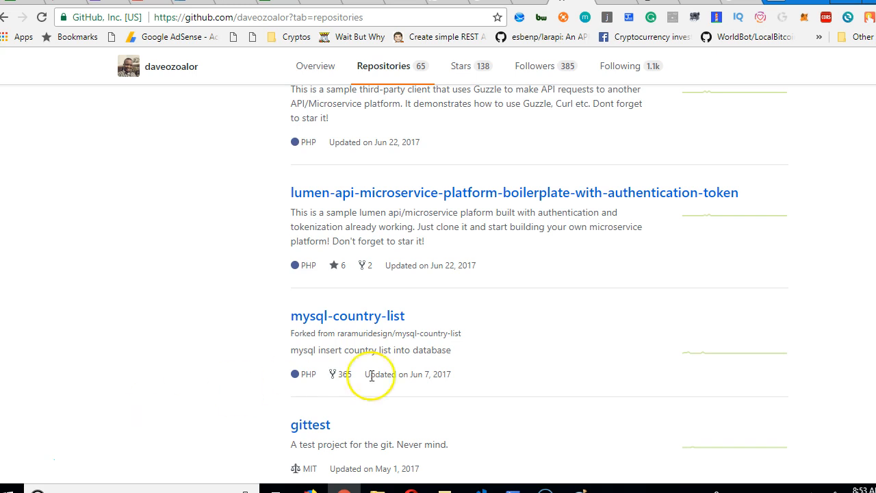
scroll(539, 274, "up", 2)
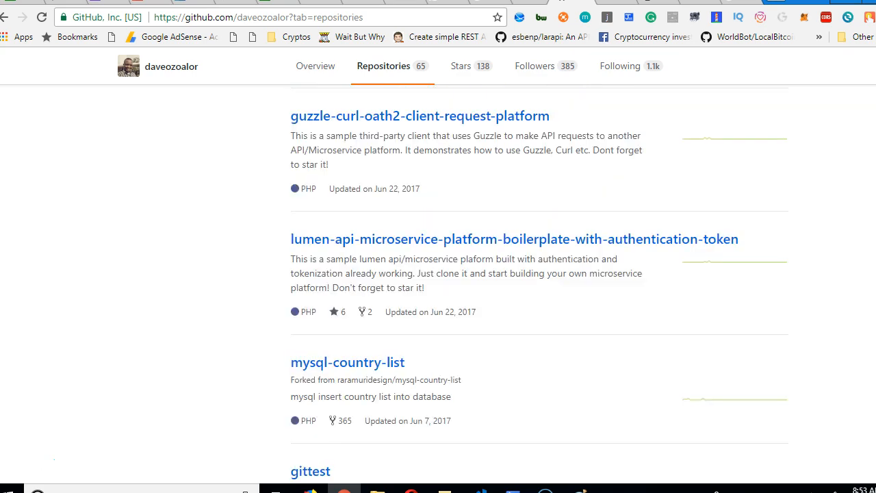
scroll(540, 274, "up", 2)
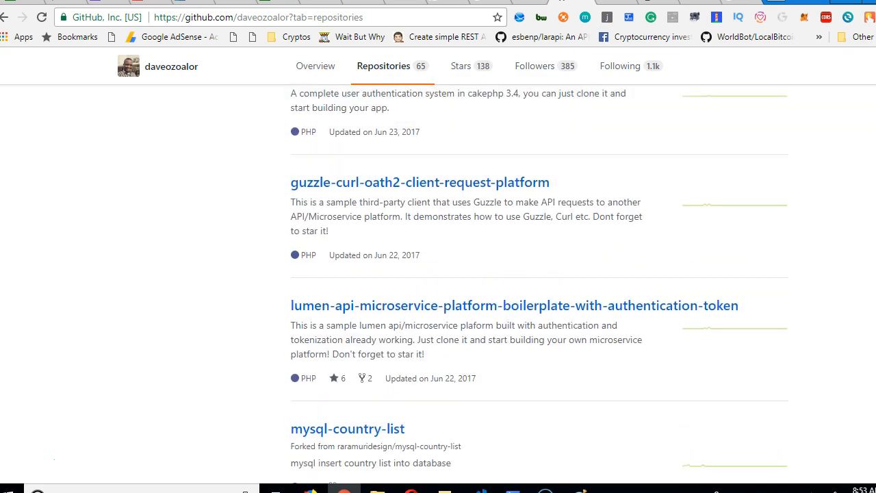
scroll(539, 274, "up", 4)
scroll(540, 274, "up", 4)
scroll(540, 274, "up", 4)
scroll(539, 274, "up", 4)
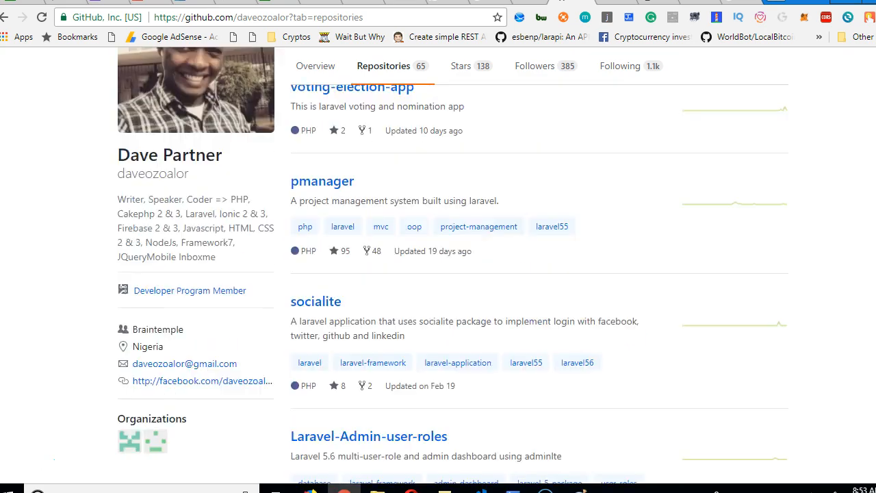
scroll(539, 274, "up", 4)
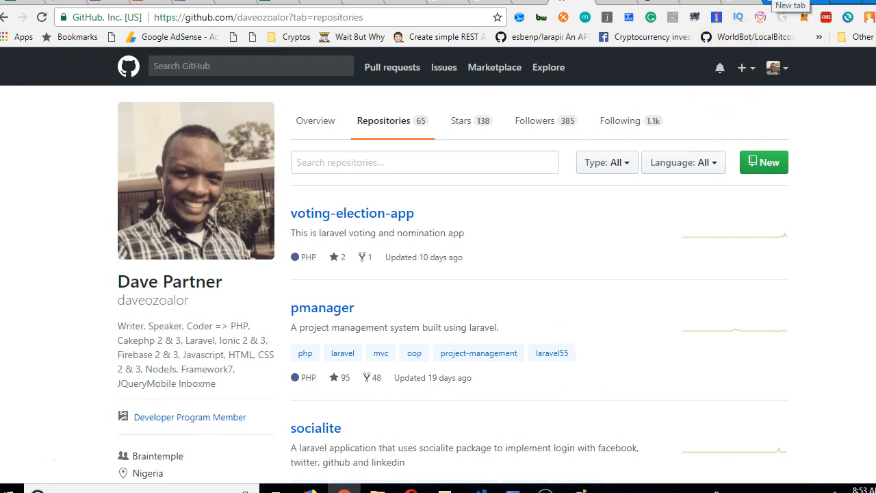
Step: Start a YouTube keyword search for 'lumen microservice' from a new browser tab
key("ctrl+t")
type("y")
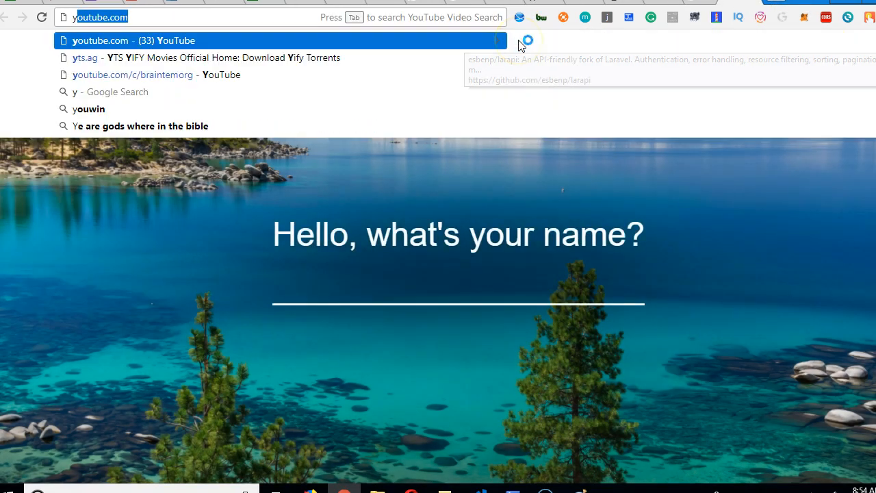
key("Tab")
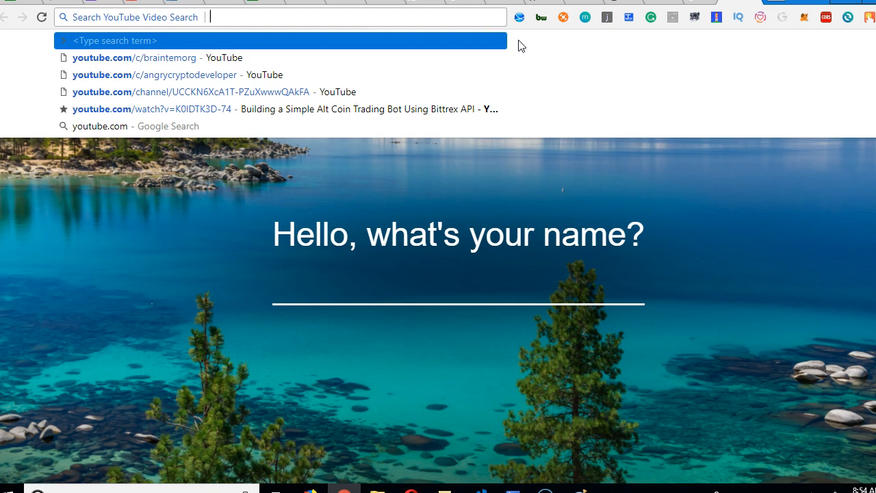
type("lum")
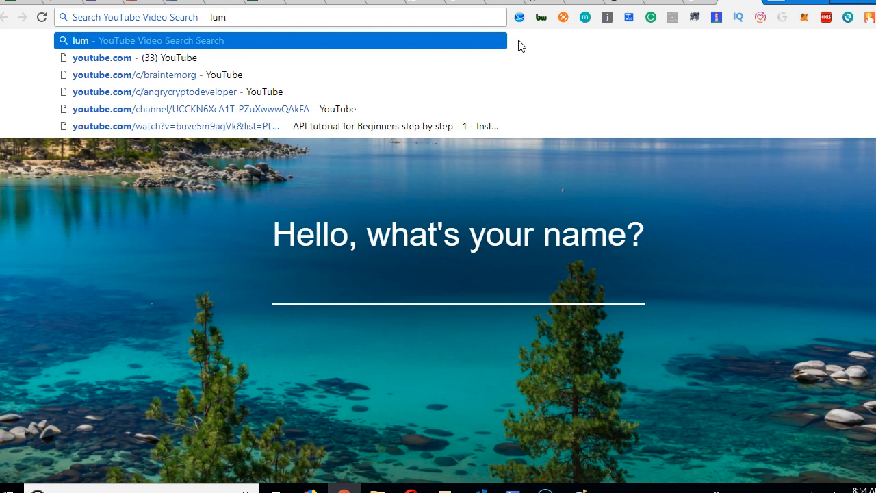
type("en mic")
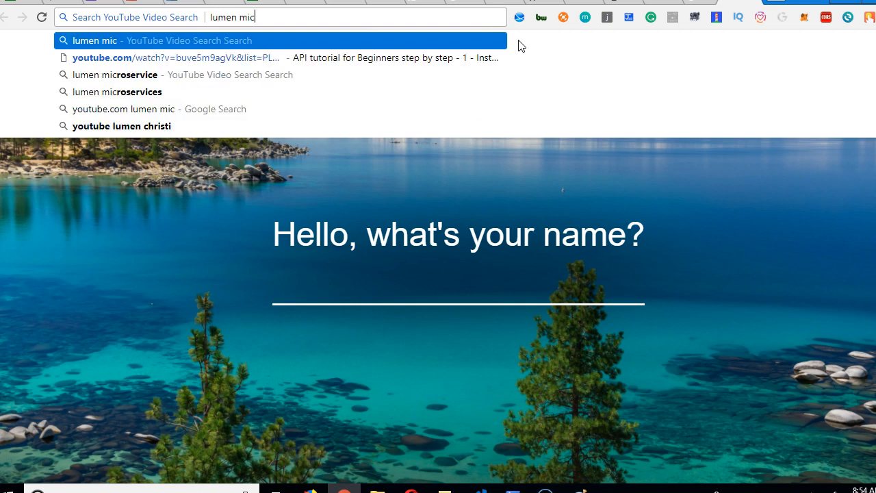
type("roservice")
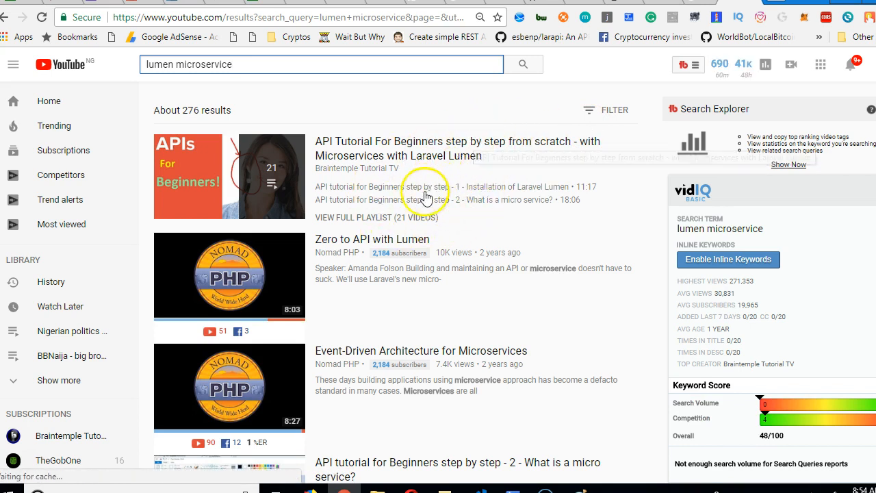
scroll(407, 294, "down", 4)
scroll(397, 294, "up", 2)
scroll(383, 274, "up", 2)
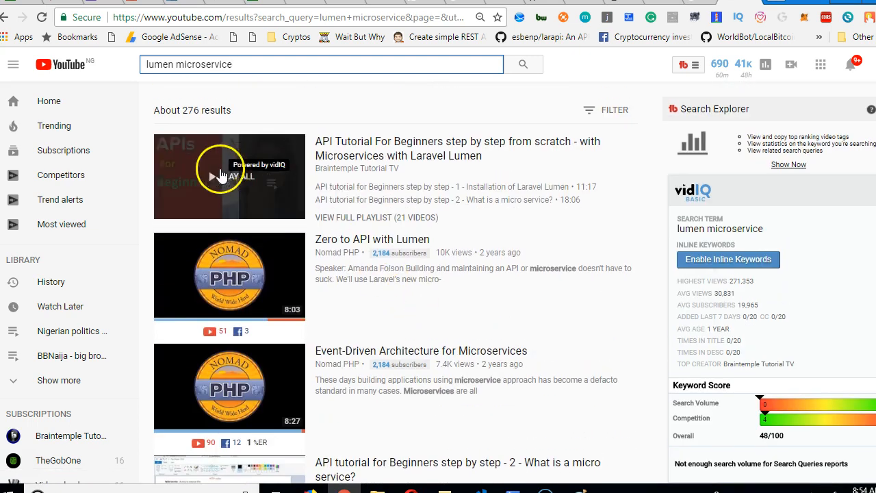
scroll(376, 264, "down", 5)
scroll(376, 265, "down", 2)
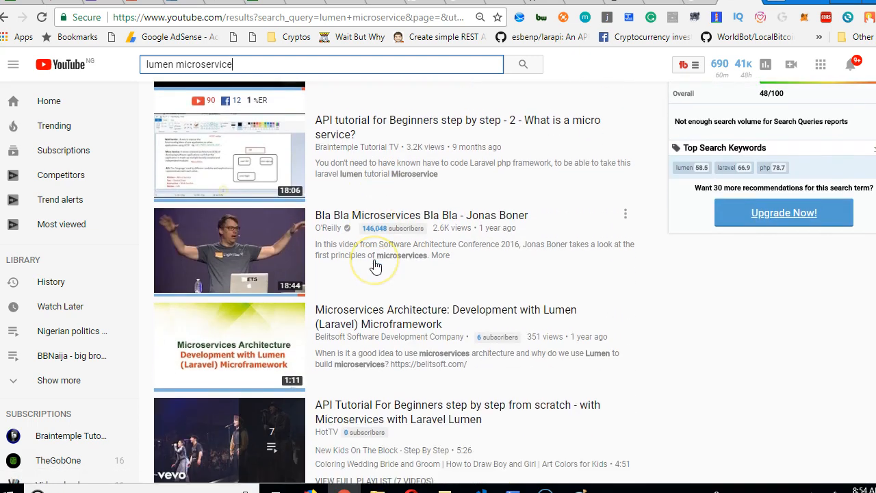
scroll(376, 264, "down", 5)
scroll(376, 265, "down", 3)
scroll(376, 265, "down", 3)
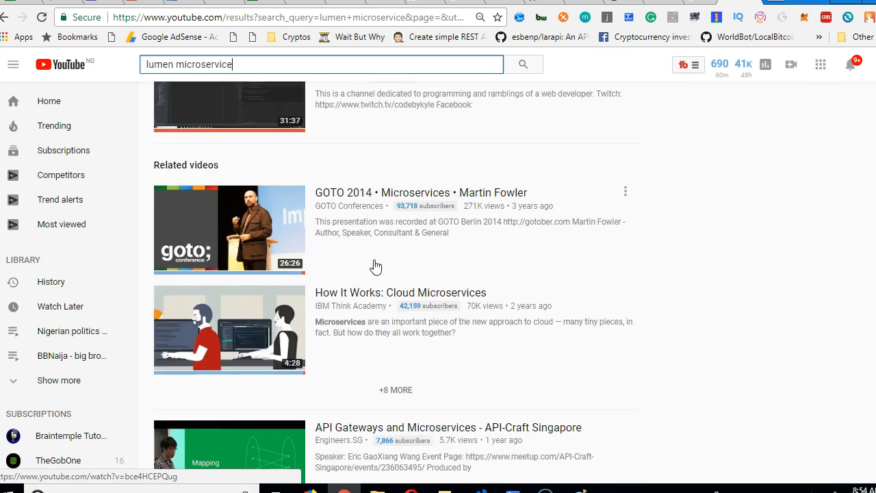
scroll(375, 264, "down", 5)
scroll(376, 265, "up", 2)
scroll(394, 314, "down", 3)
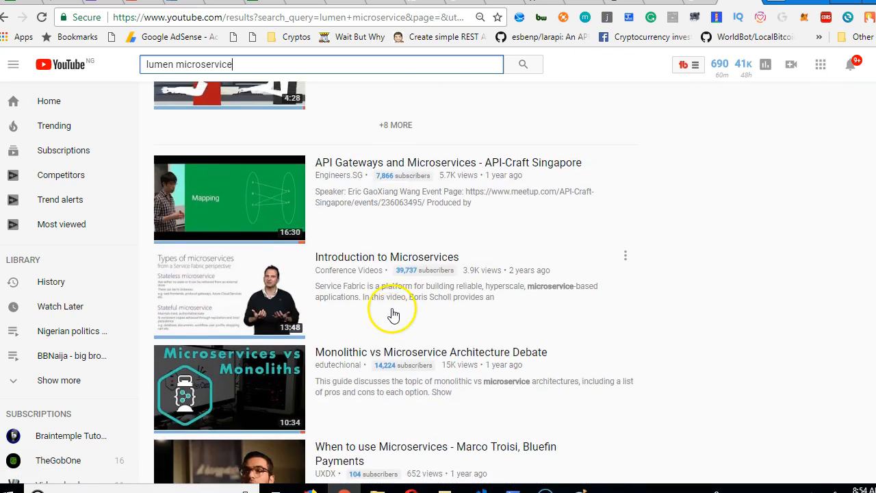
scroll(393, 314, "down", 3)
scroll(394, 314, "up", 15)
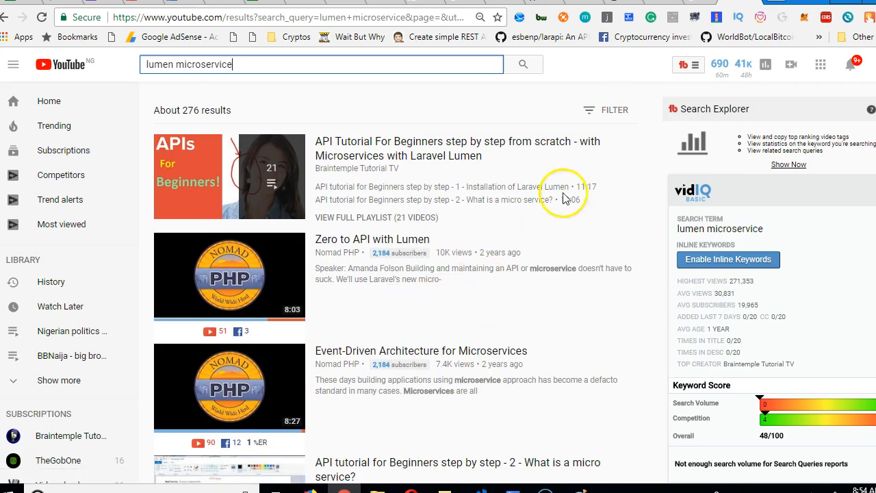
left_click(543, 111)
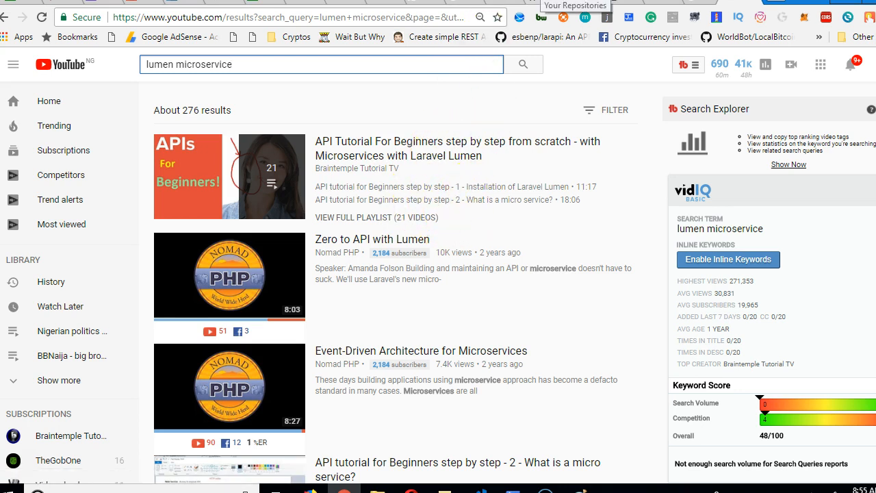
Step: Return to Dave Partner's GitHub profile by trimming the repositories query from the address
left_click(575, 2)
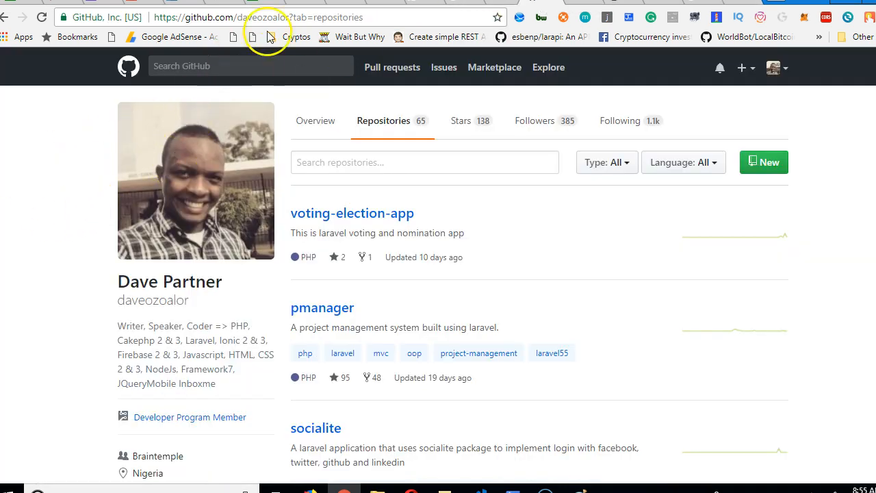
left_click_drag(292, 17, 449, 26)
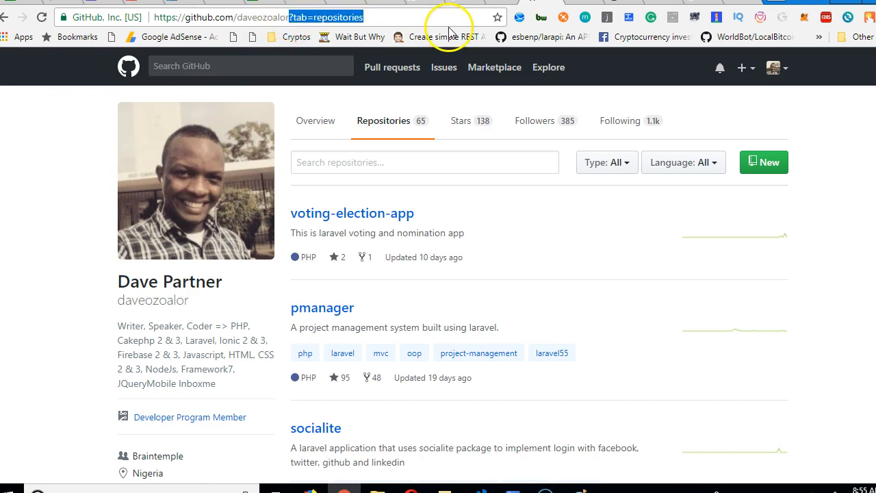
key("BackSpace")
left_click(23, 256)
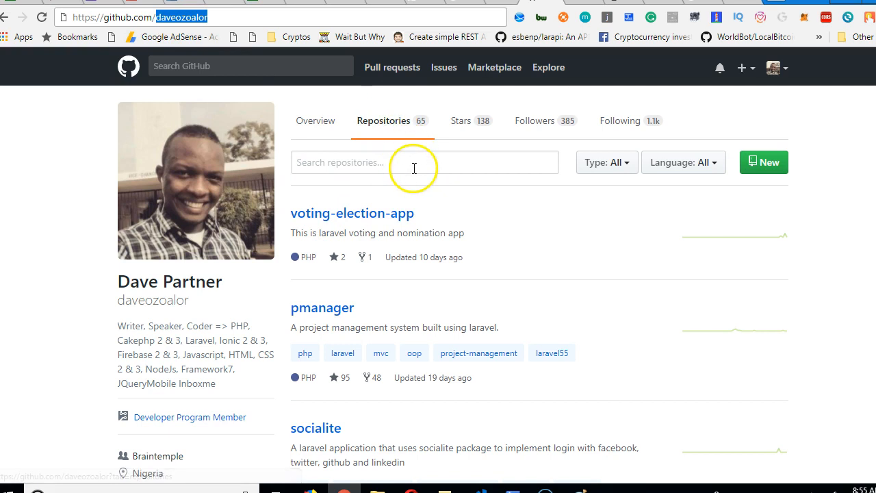
scroll(411, 246, "down", 2)
scroll(342, 203, "down", 4)
scroll(343, 203, "down", 3)
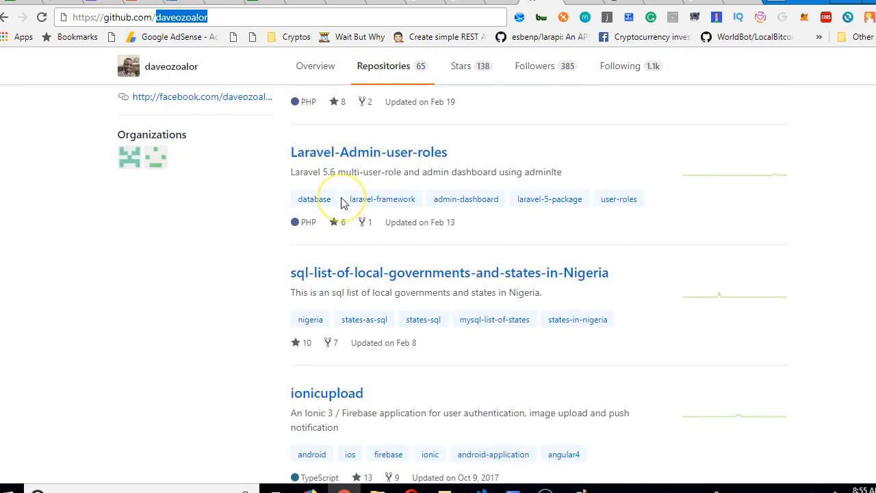
scroll(342, 202, "down", 3)
scroll(343, 203, "down", 3)
scroll(343, 203, "down", 2)
scroll(342, 203, "down", 3)
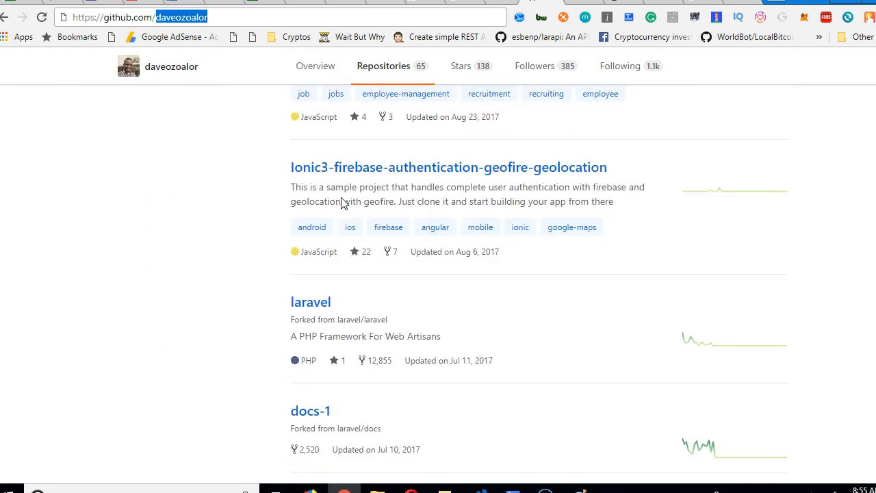
scroll(343, 203, "down", 3)
scroll(342, 202, "down", 3)
scroll(342, 203, "down", 2)
scroll(342, 203, "down", 3)
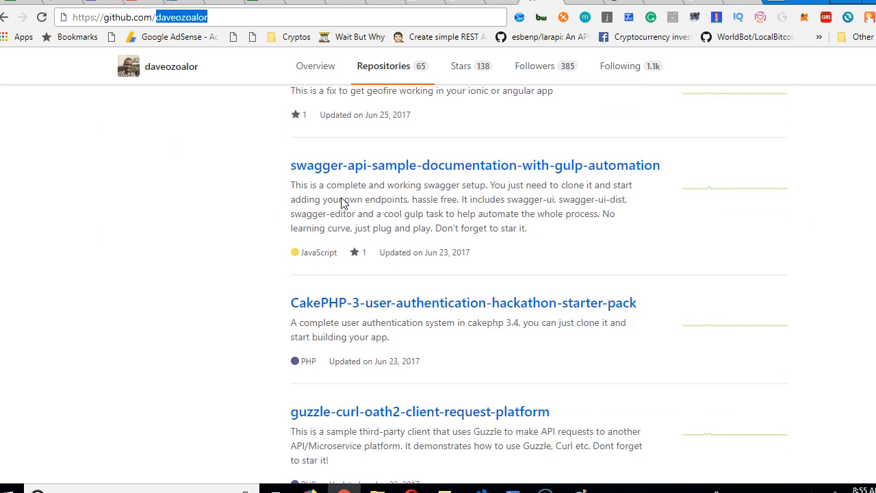
scroll(342, 203, "down", 1)
scroll(342, 203, "down", 3)
scroll(343, 202, "down", 1)
scroll(342, 212, "down", 1)
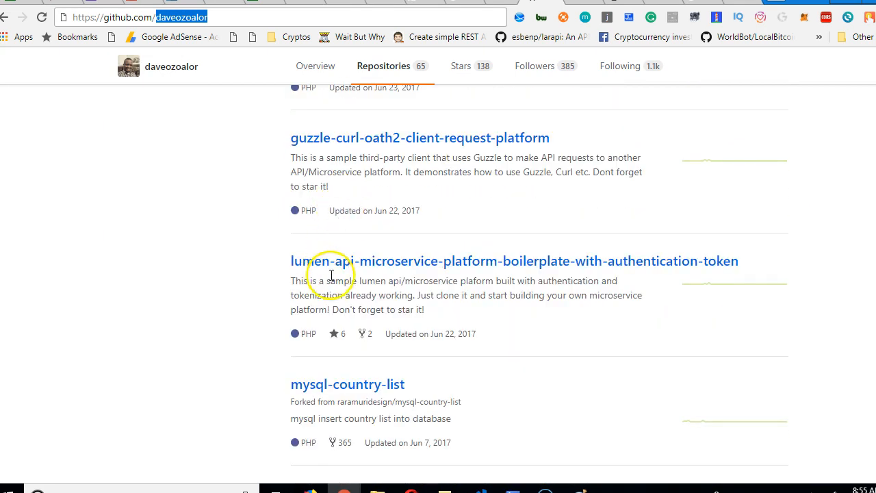
Step: Filter the repositories by 'lumen' and open lumen-api-microservice-platform-boilerplate-with-authentication-token
right_click(493, 271)
left_click(540, 279)
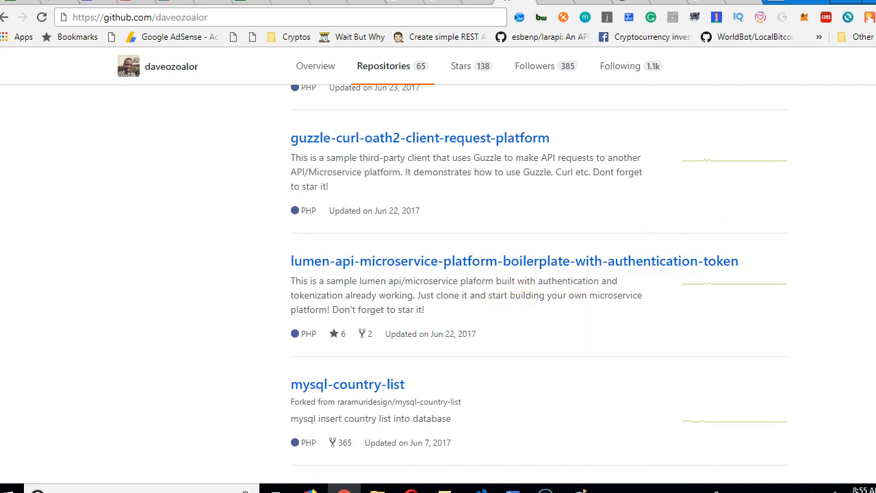
scroll(421, 205, "up", 5)
scroll(421, 205, "up", 8)
left_click(421, 167)
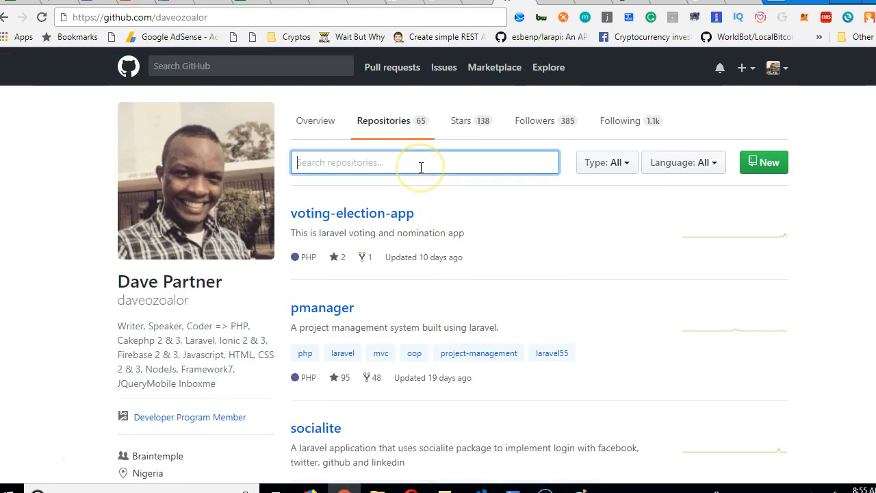
type("lumen")
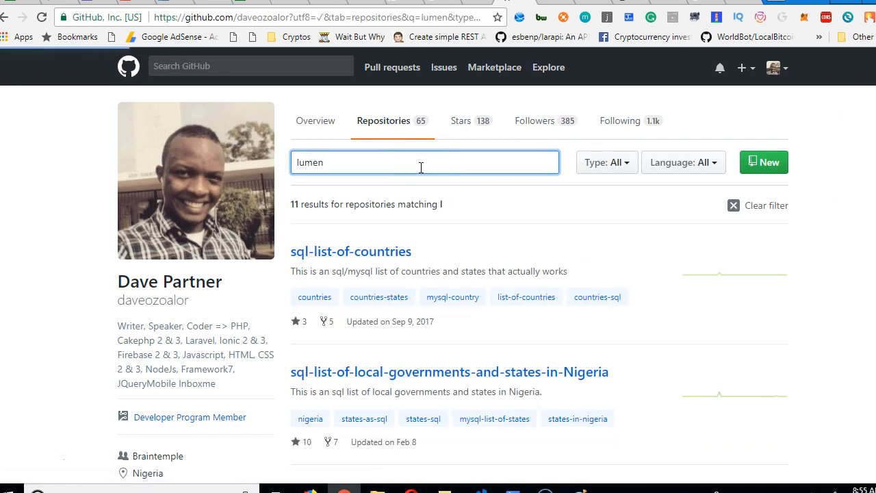
left_click(397, 253)
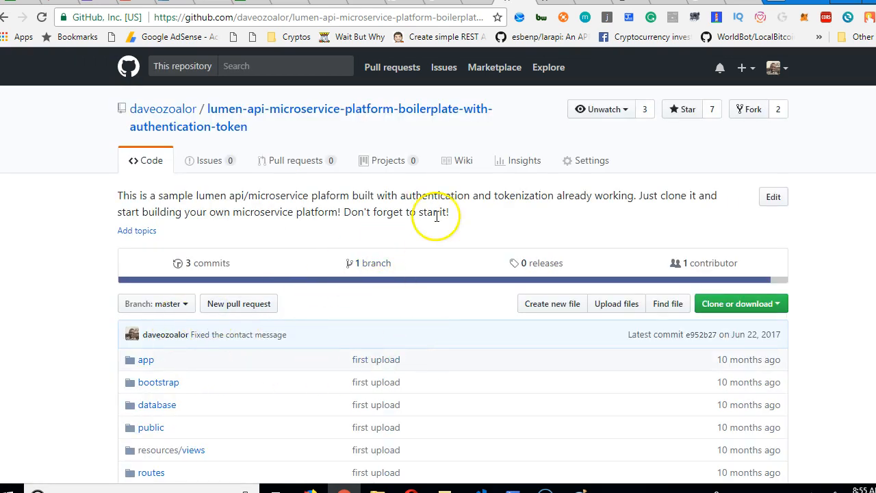
Step: Star the lumen boilerplate repository and review its README down to the contact email
left_click(684, 109)
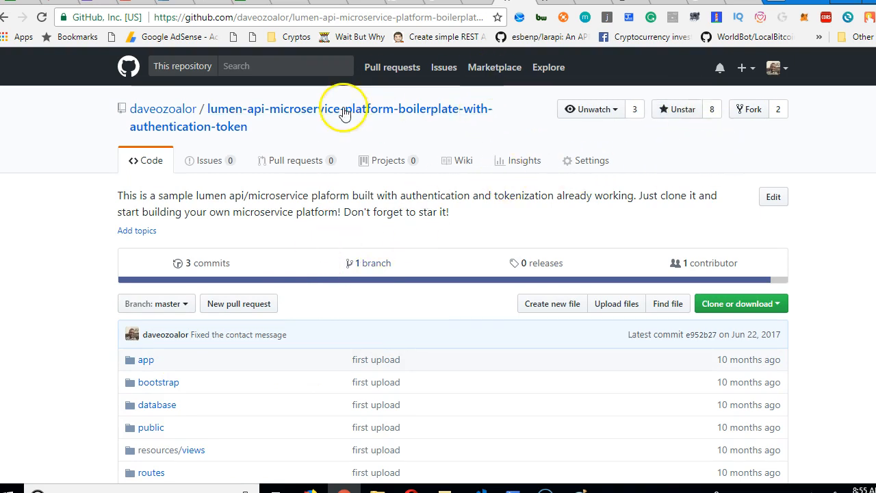
scroll(393, 239, "down", 2)
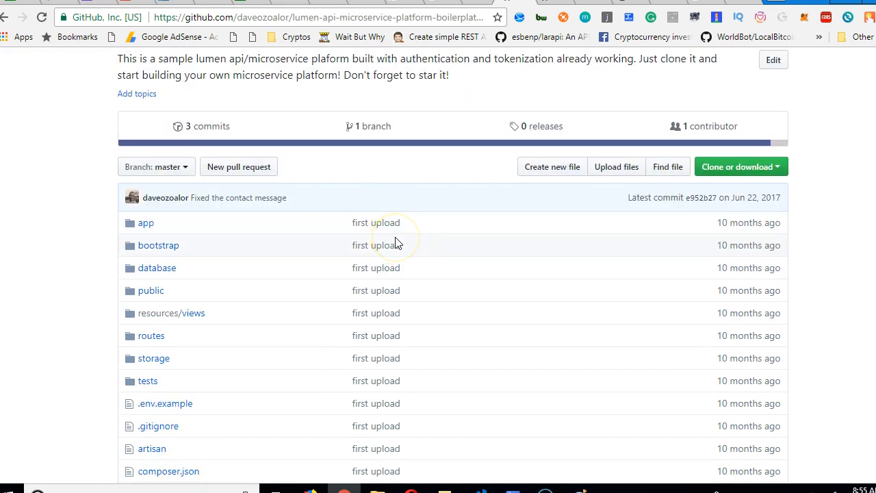
scroll(397, 244, "down", 1)
scroll(397, 244, "up", 4)
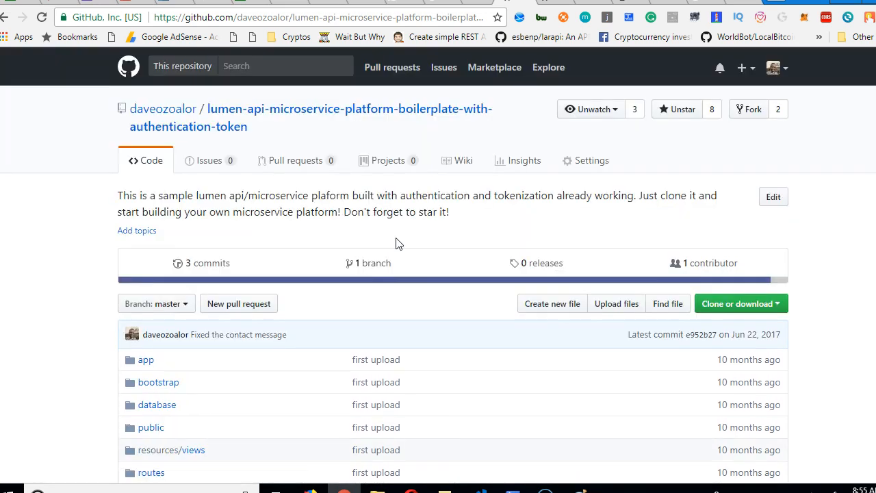
scroll(399, 244, "down", 5)
scroll(399, 244, "down", 4)
scroll(399, 243, "up", 8)
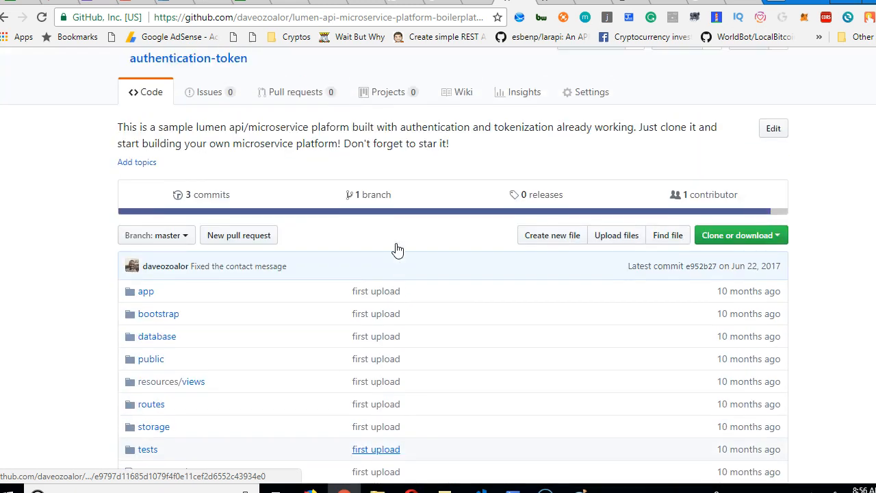
scroll(459, 301, "down", 4)
scroll(458, 301, "down", 6)
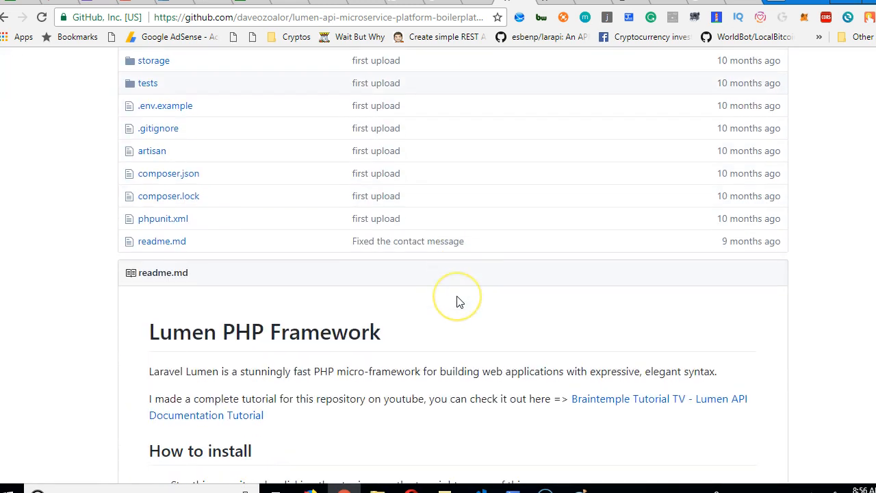
scroll(458, 301, "down", 3)
scroll(299, 176, "down", 5)
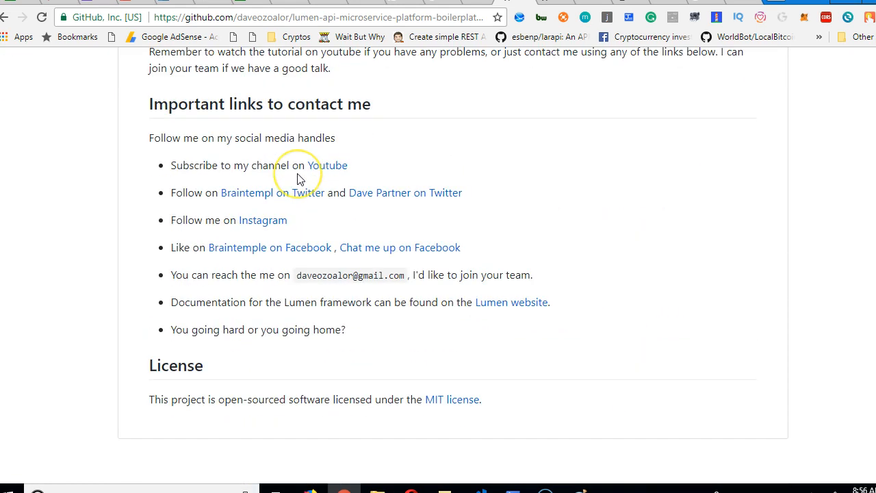
scroll(298, 176, "down", 1)
scroll(298, 176, "up", 3)
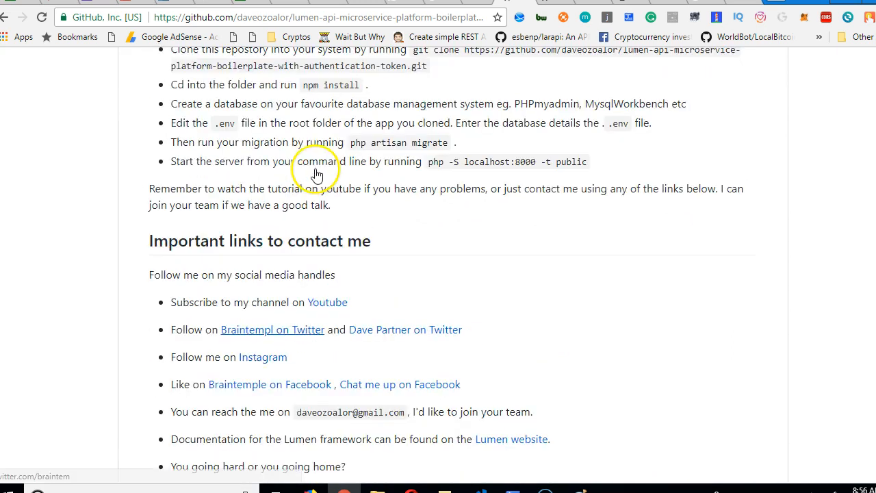
scroll(299, 177, "down", 1)
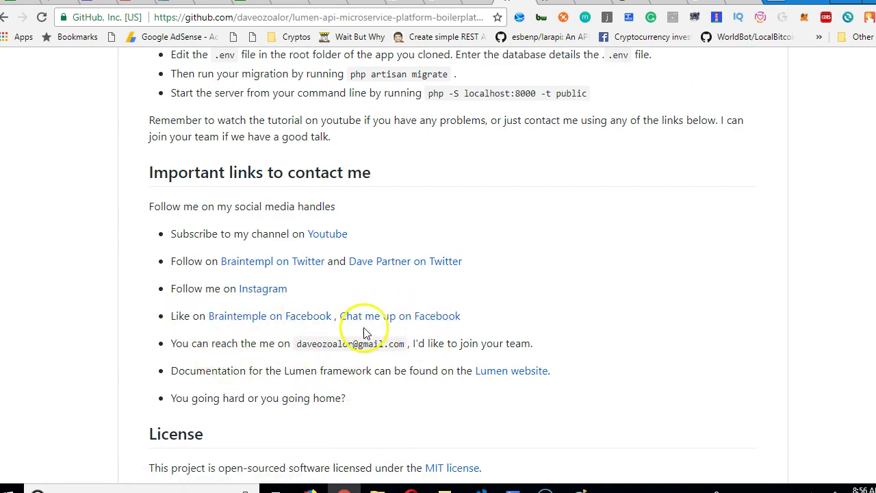
left_click_drag(405, 343, 297, 343)
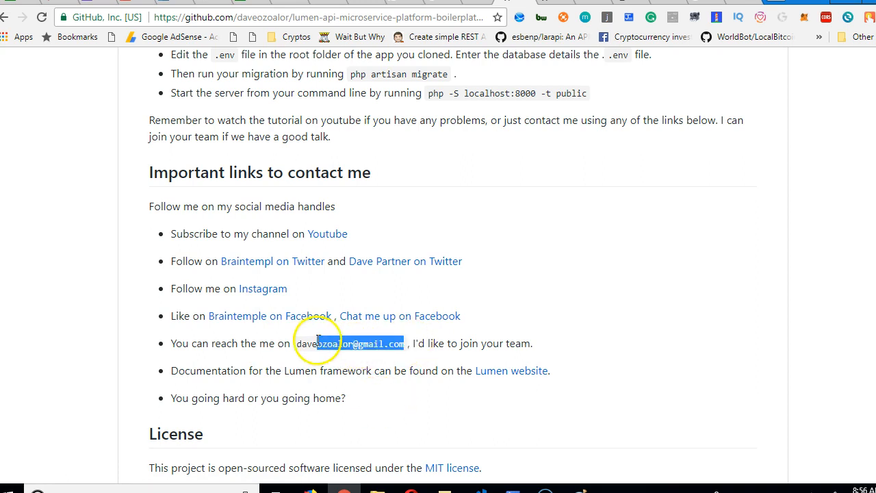
left_click(558, 330)
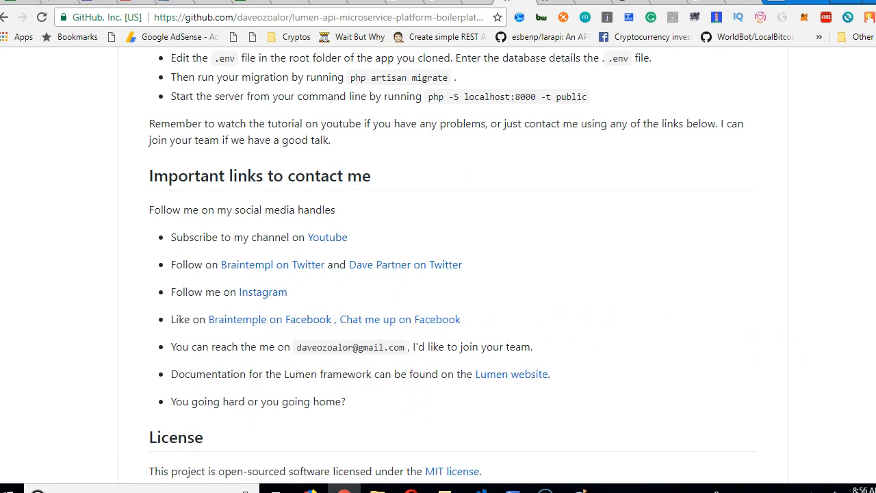
left_click_drag(868, 366, 868, 54)
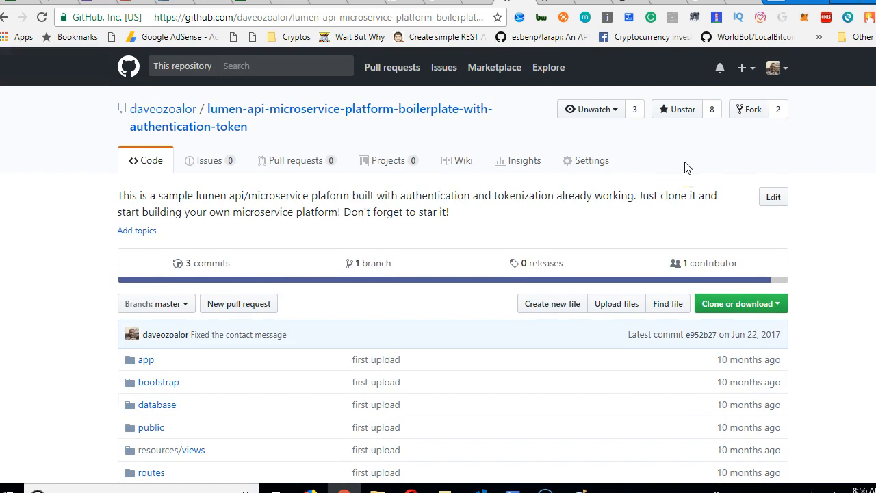
Step: From the YouTube results tab, navigate to Dave Partner's Udemy user page URL
key("ctrl+Tab")
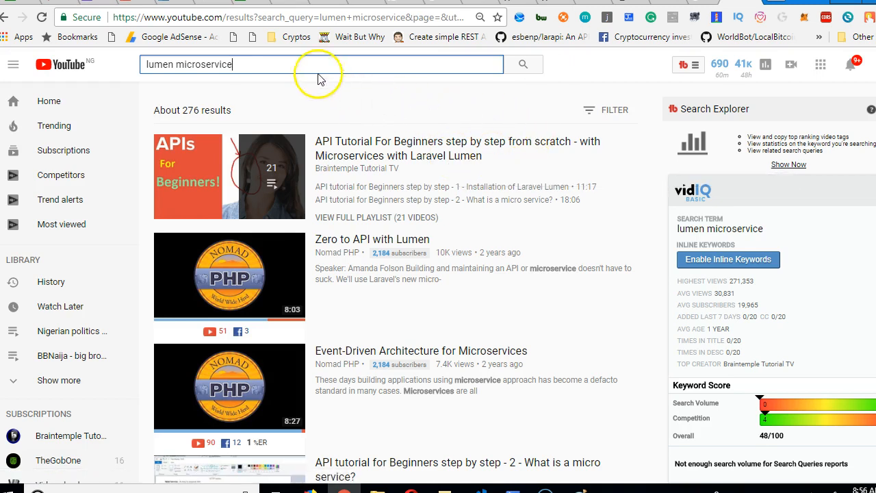
left_click(290, 17)
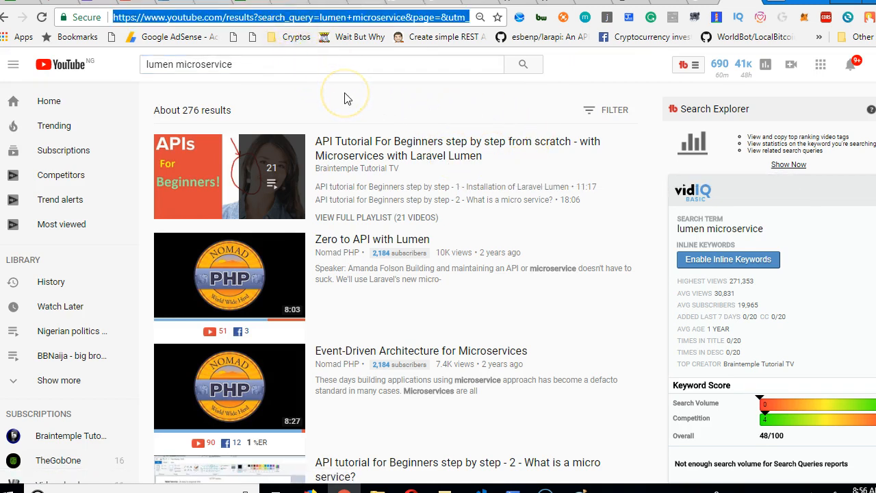
type("ud")
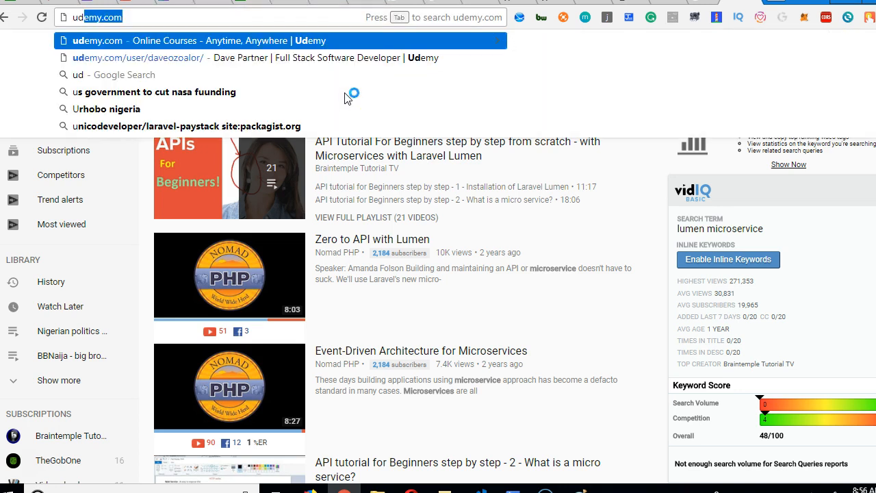
type("emy")
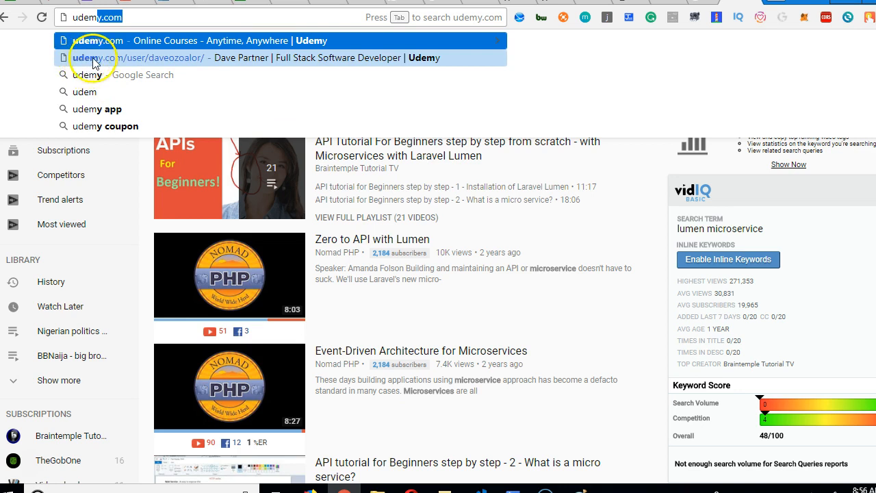
type(".com")
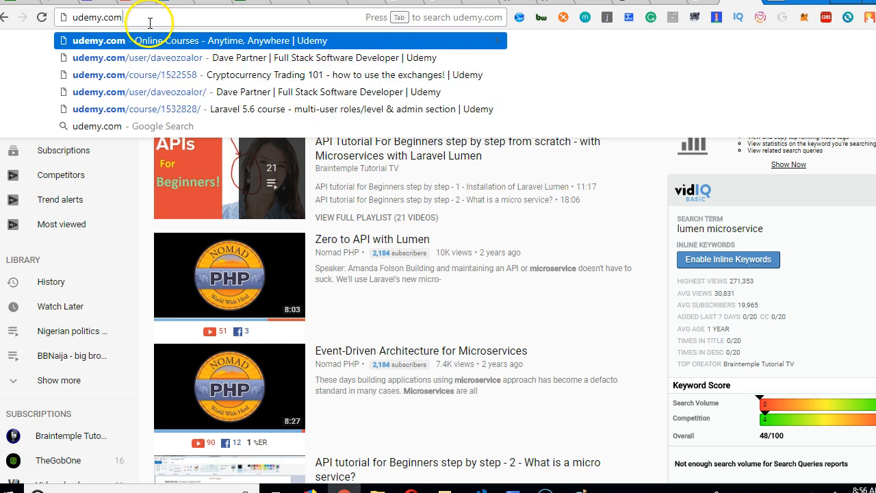
type("/user/daveozoalor")
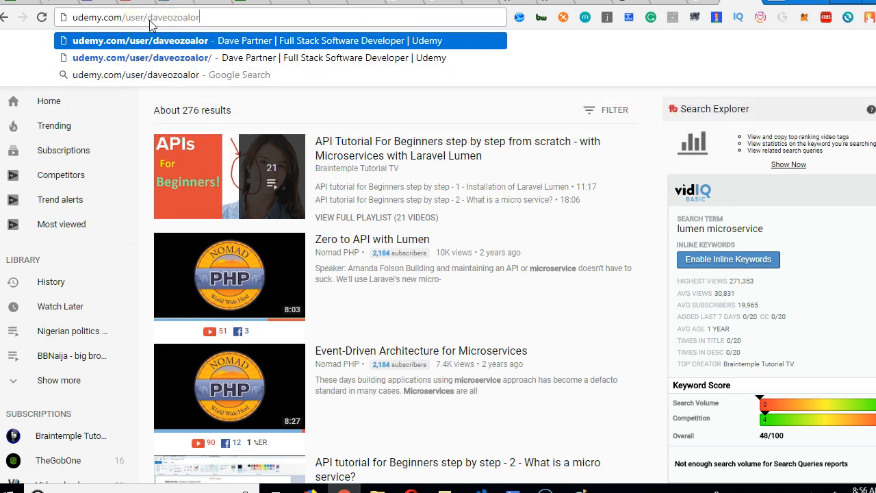
key("Return")
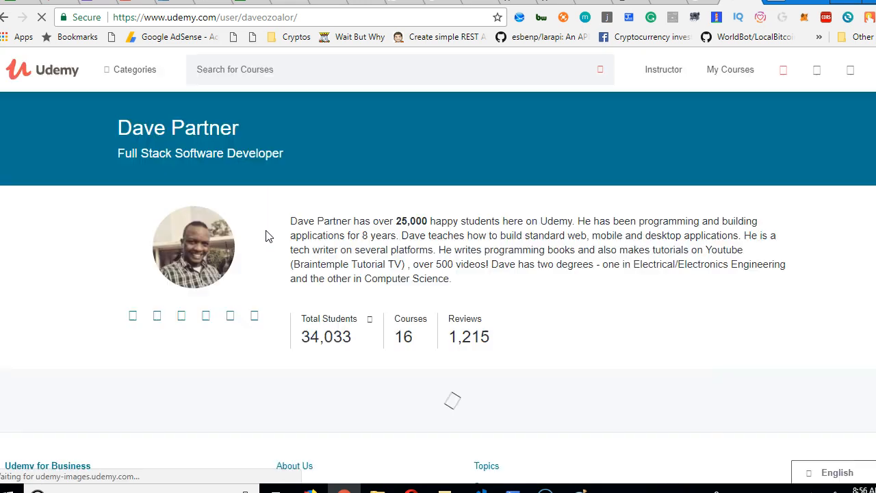
scroll(479, 283, "down", 1)
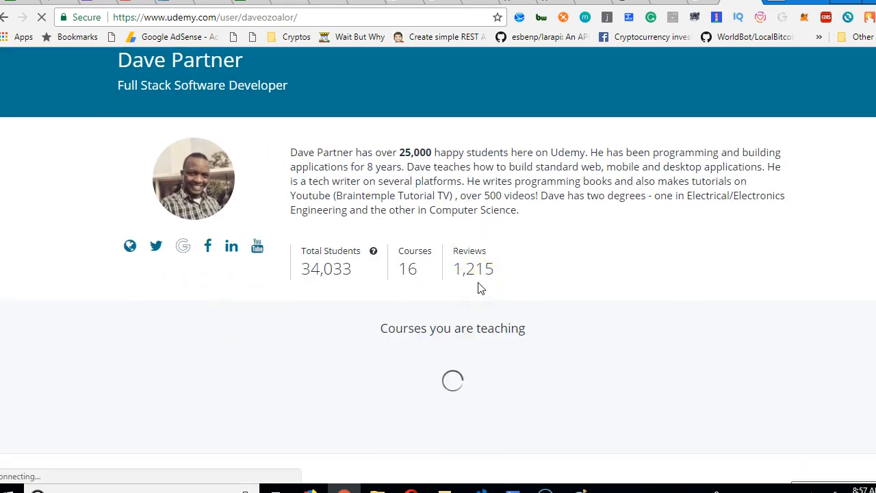
scroll(500, 253, "down", 1)
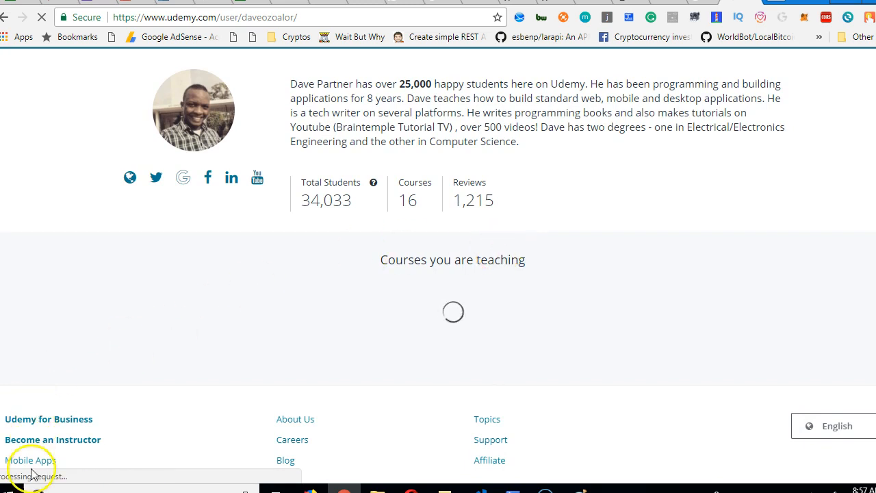
scroll(735, 183, "down", 3)
scroll(294, 185, "up", 2)
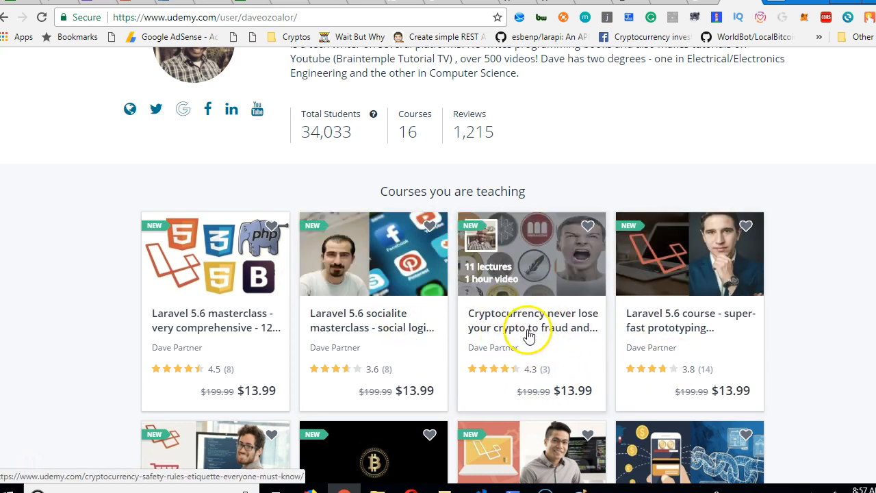
scroll(529, 338, "down", 2)
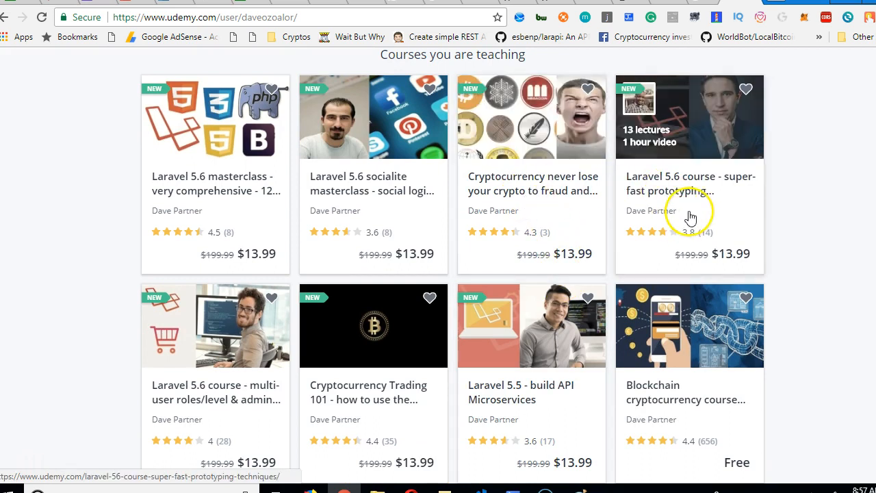
scroll(674, 208, "down", 1)
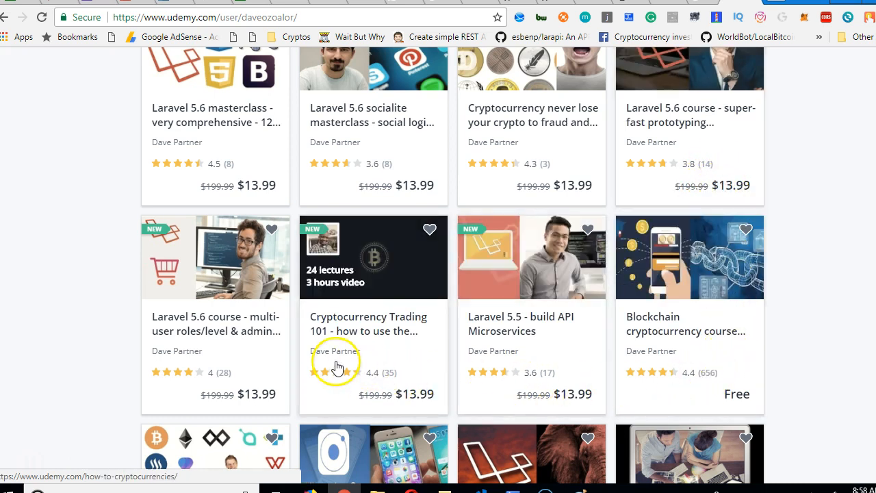
scroll(390, 329, "down", 2)
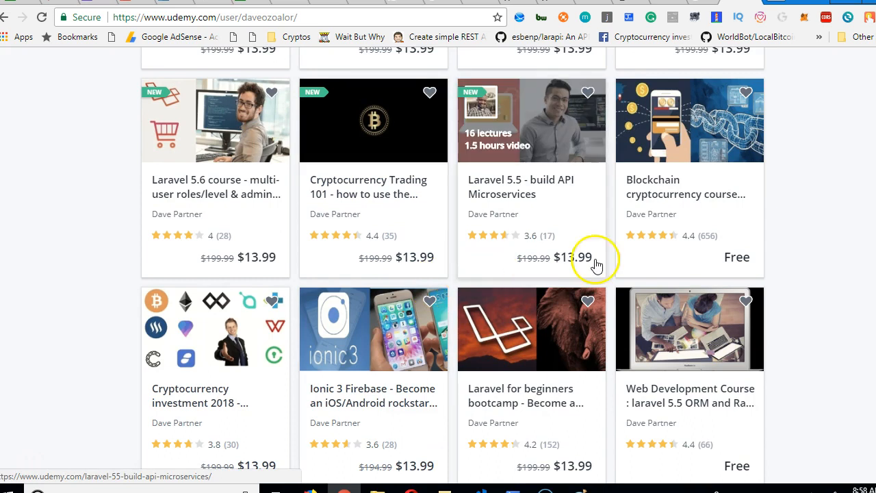
scroll(691, 205, "up", 3)
scroll(698, 240, "up", 2)
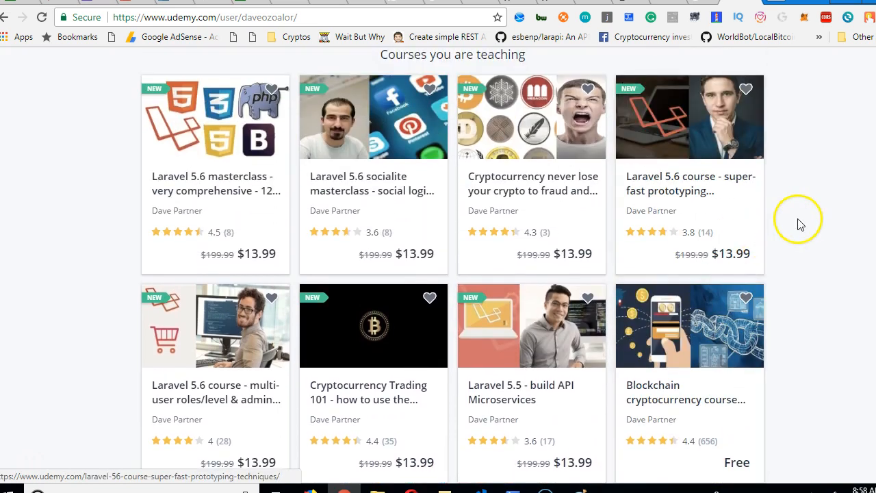
scroll(800, 222, "up", 2)
scroll(800, 222, "down", 2)
scroll(800, 225, "down", 1)
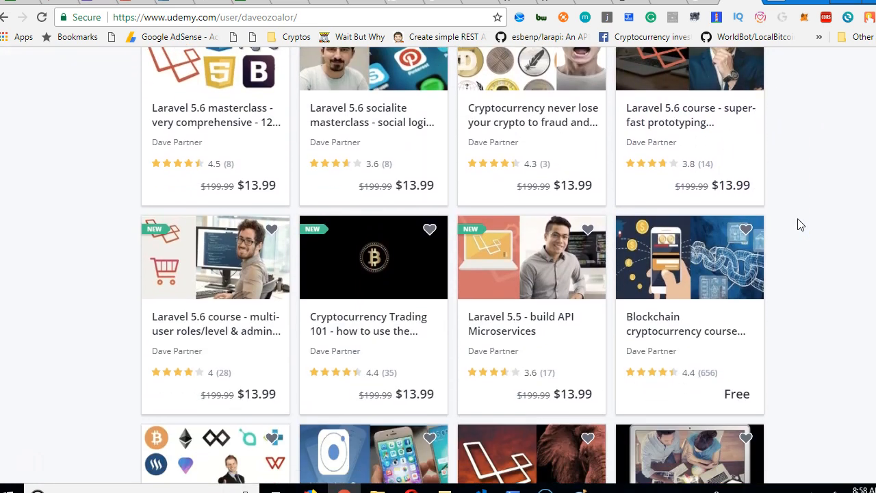
scroll(692, 137, "up", 1)
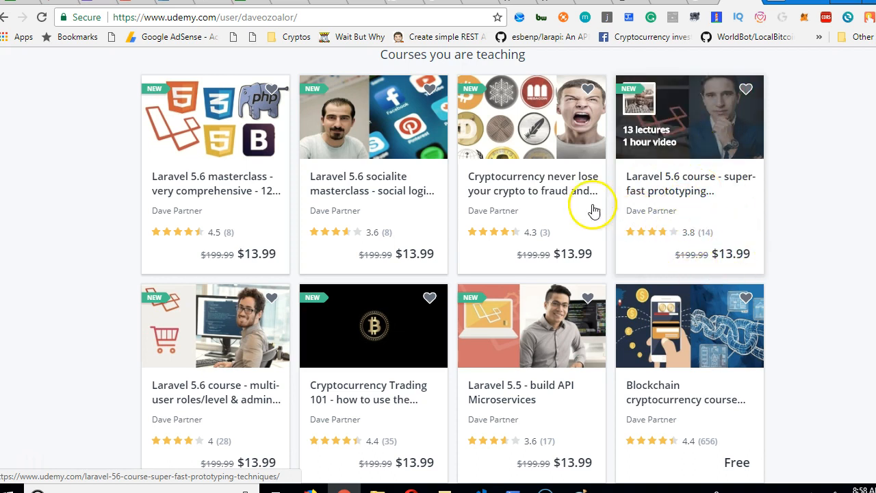
scroll(121, 292, "down", 2)
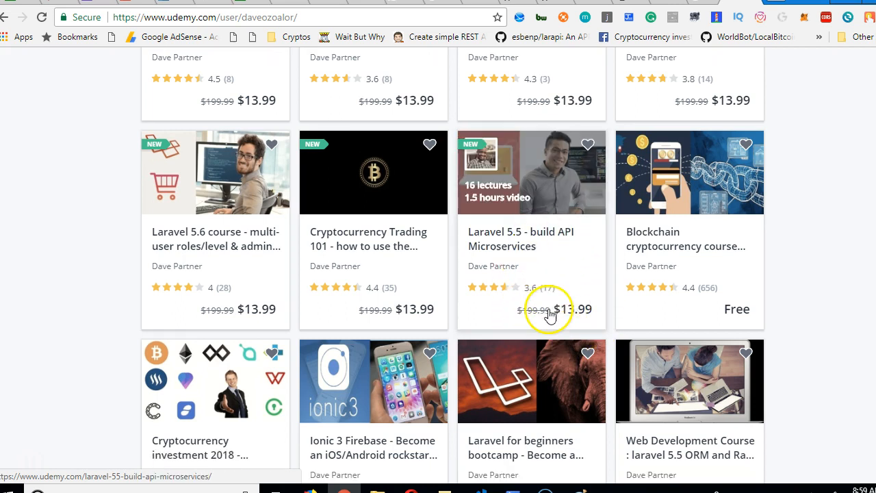
scroll(523, 332, "down", 2)
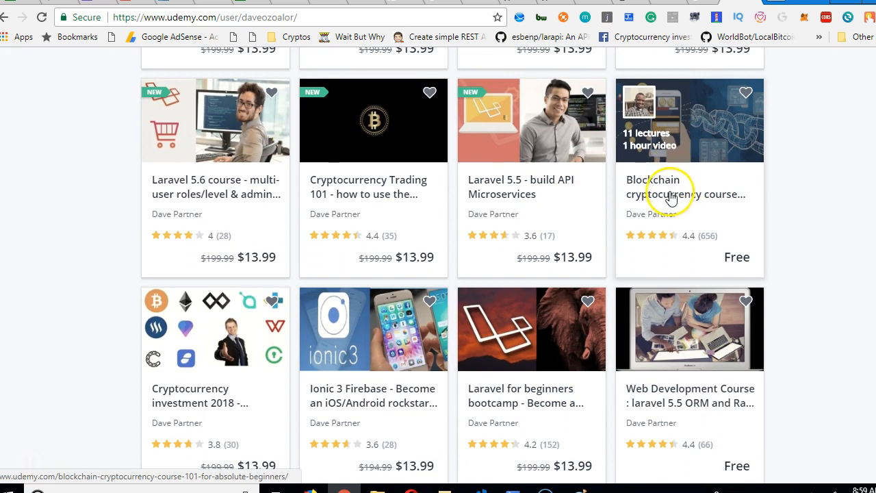
scroll(206, 295, "down", 1)
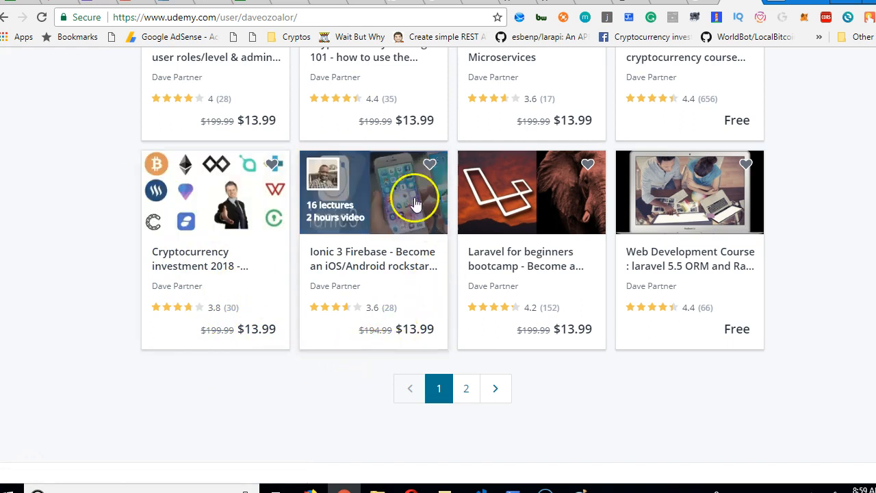
mouse_move(373, 370)
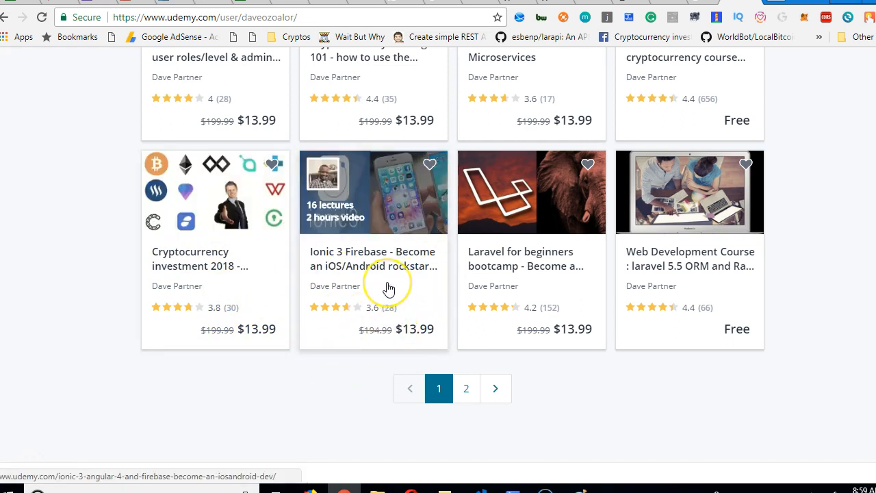
Step: View the Ionic 3 Firebase course details, then show page 2 of the instructor's courses
left_click(388, 287)
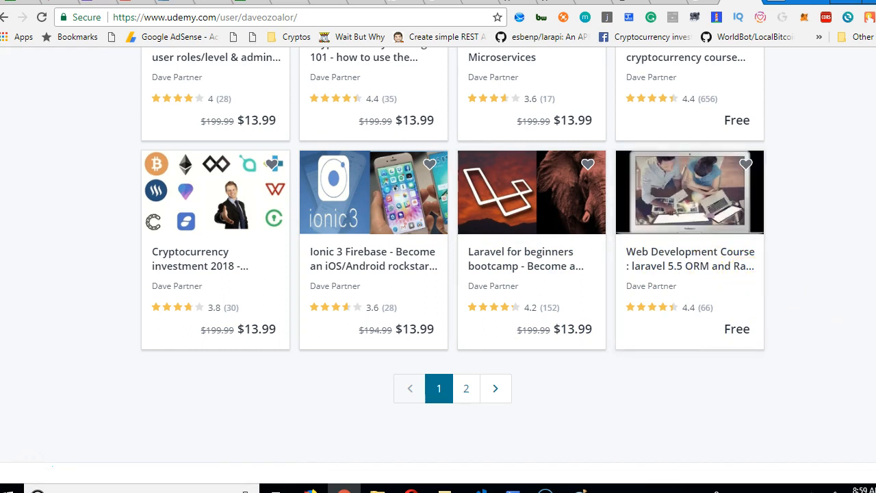
scroll(452, 274, "up", 1)
scroll(452, 273, "down", 1)
left_click(466, 390)
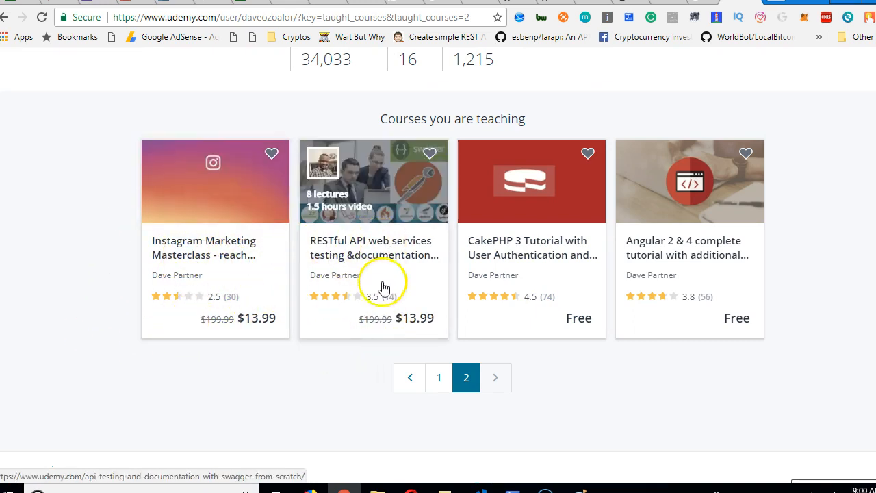
mouse_move(374, 226)
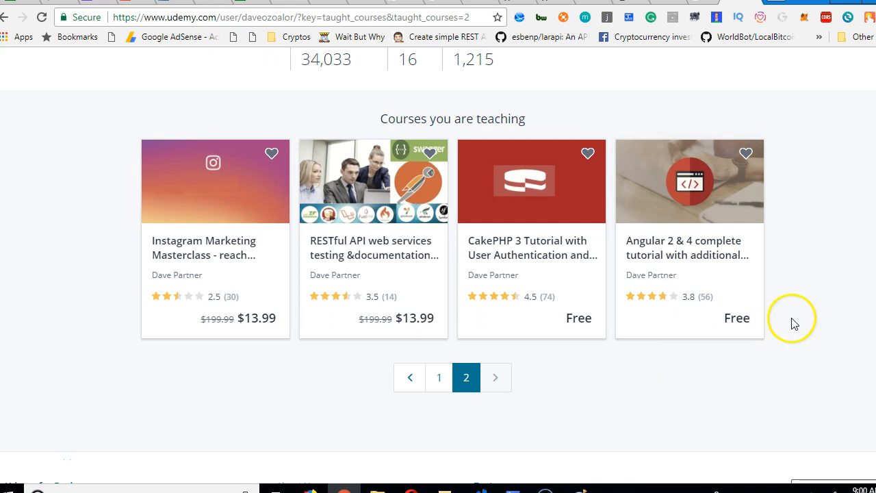
left_click(390, 243)
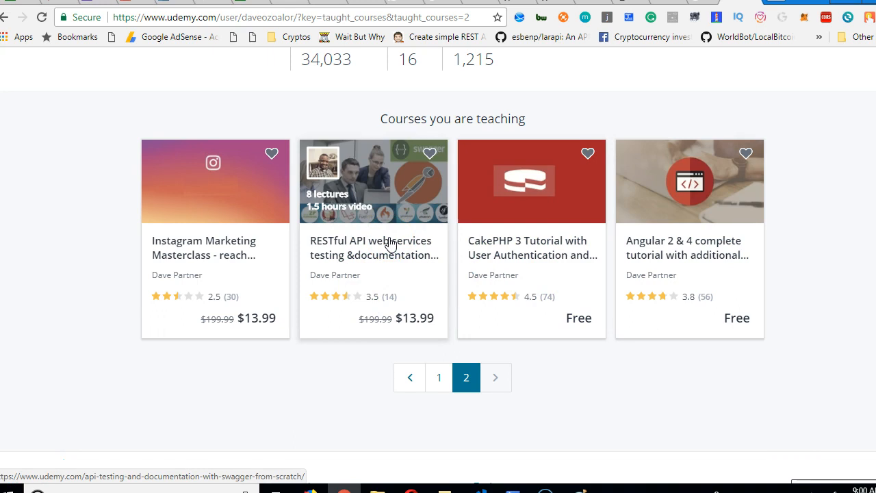
scroll(390, 243, "up", 2)
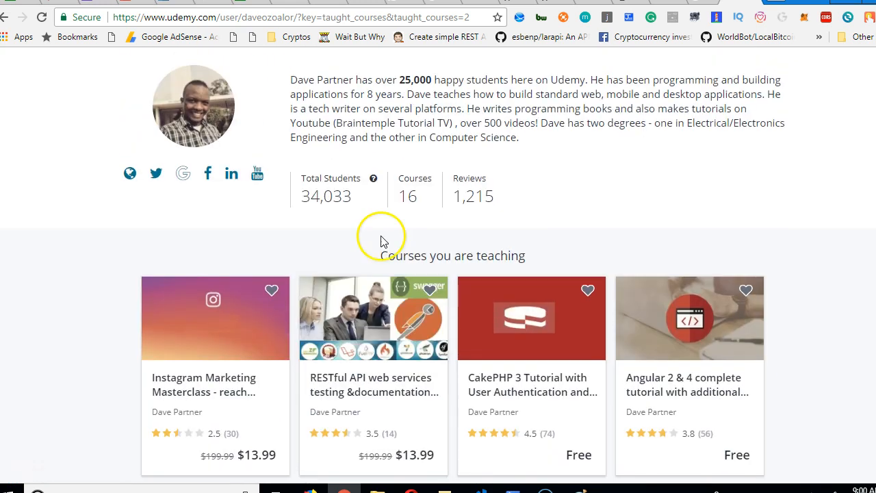
scroll(666, 267, "up", 2)
scroll(666, 267, "down", 1)
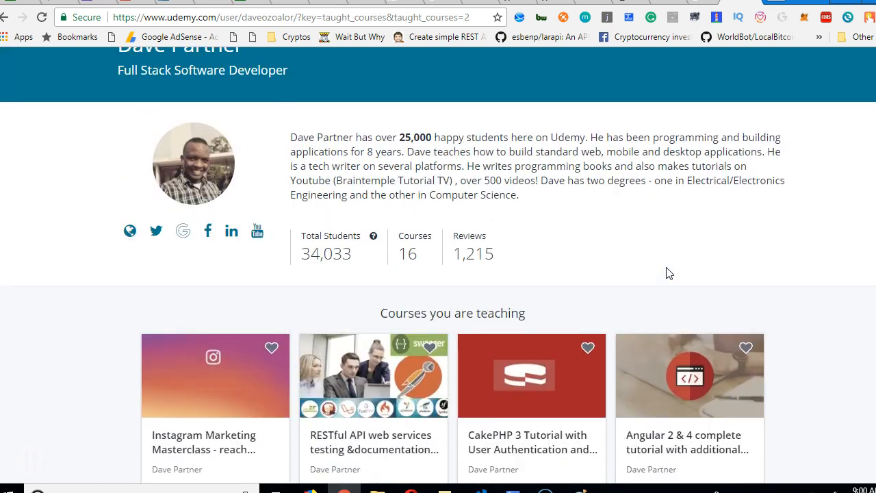
scroll(669, 273, "up", 2)
scroll(538, 201, "down", 5)
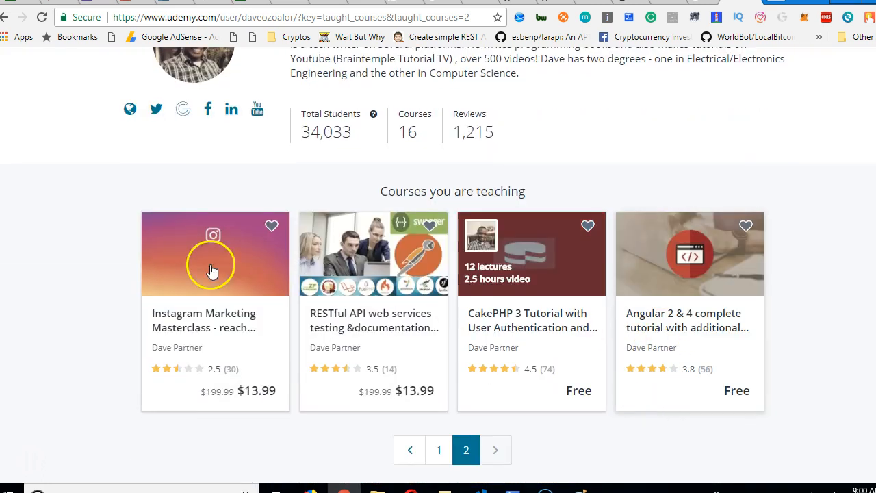
scroll(641, 127, "up", 5)
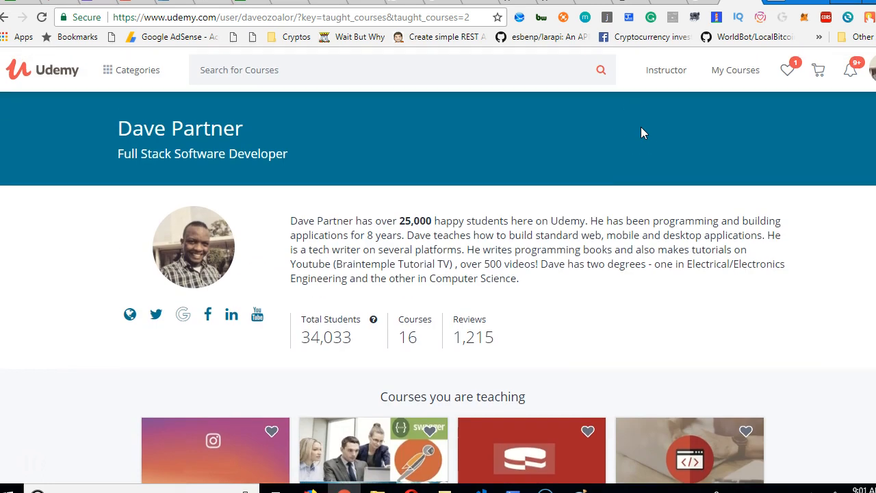
scroll(479, 315, "down", 3)
scroll(612, 149, "up", 3)
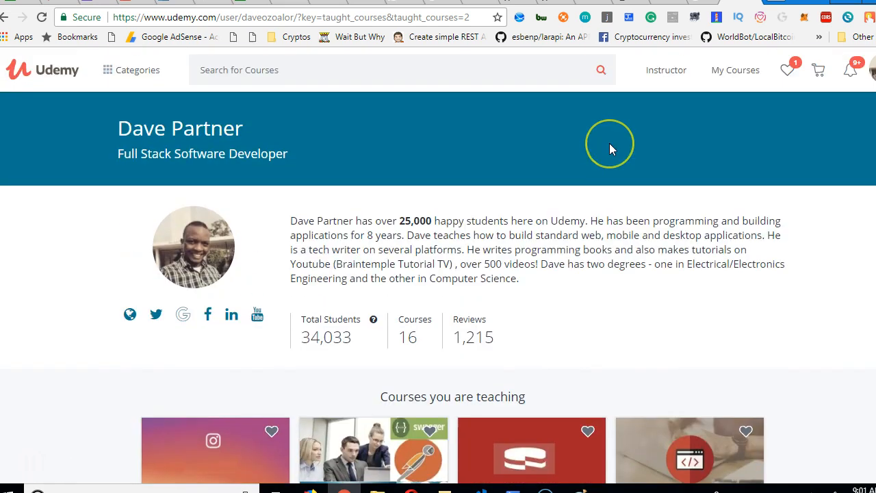